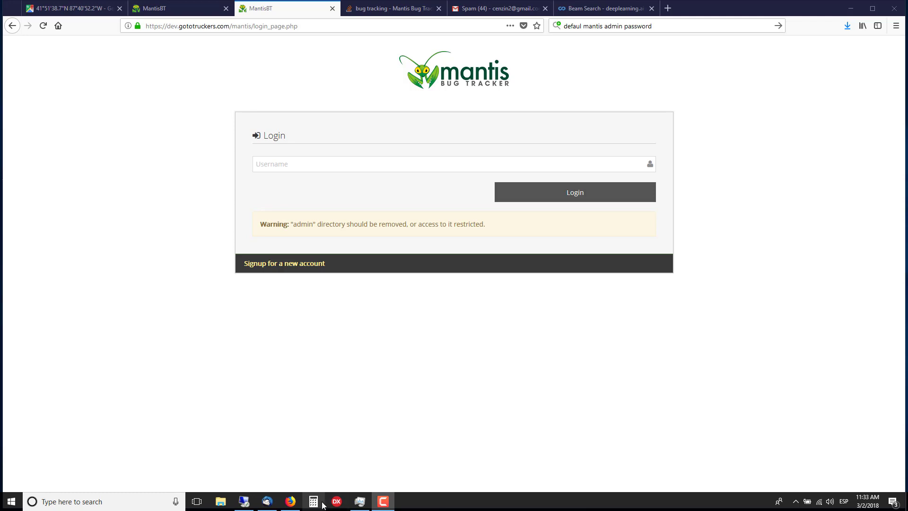
mouse_move(290, 501)
click(307, 26)
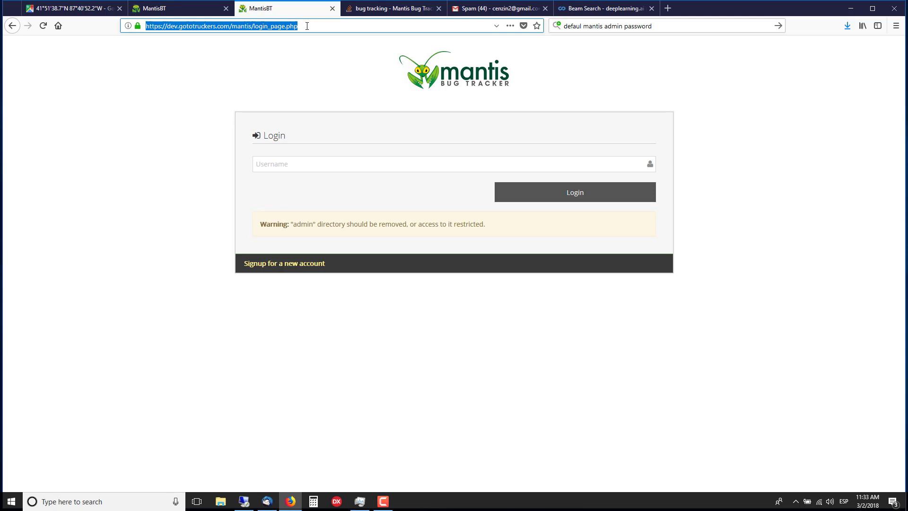
text(htt)
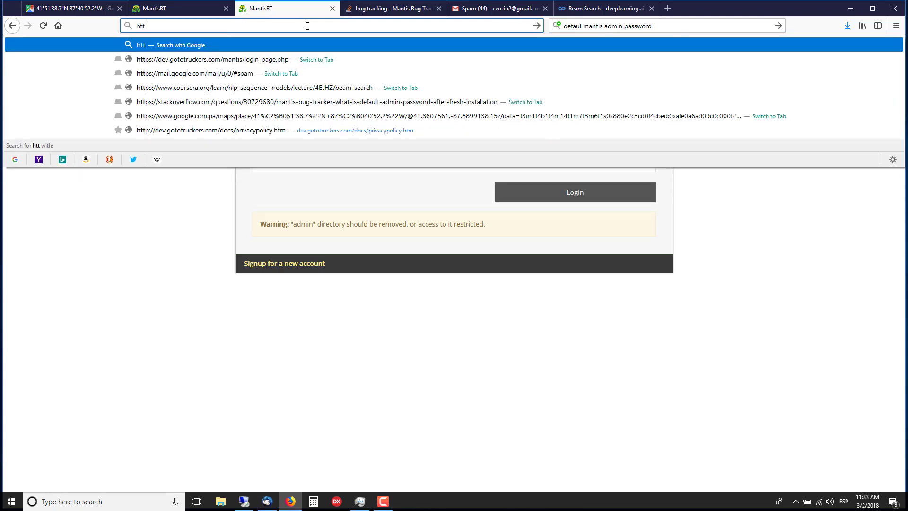
text(ps)
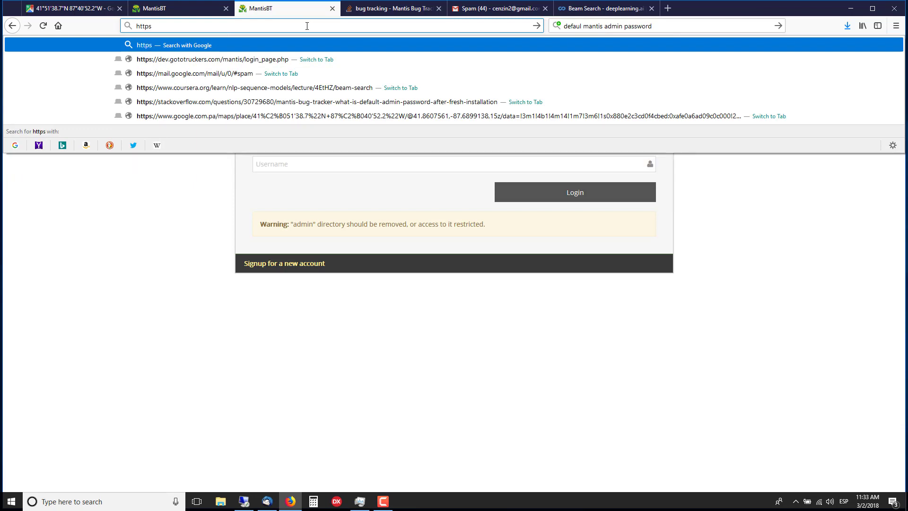
text(://)
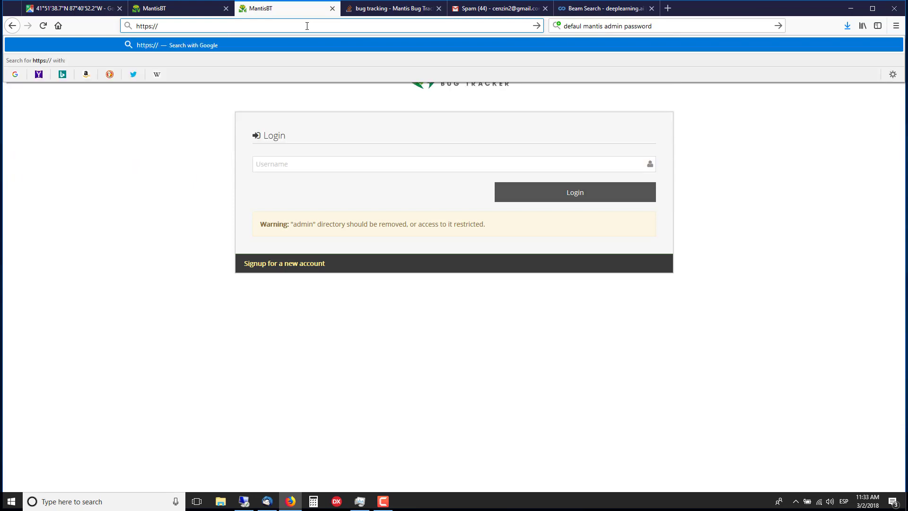
text(dev.gototrucke)
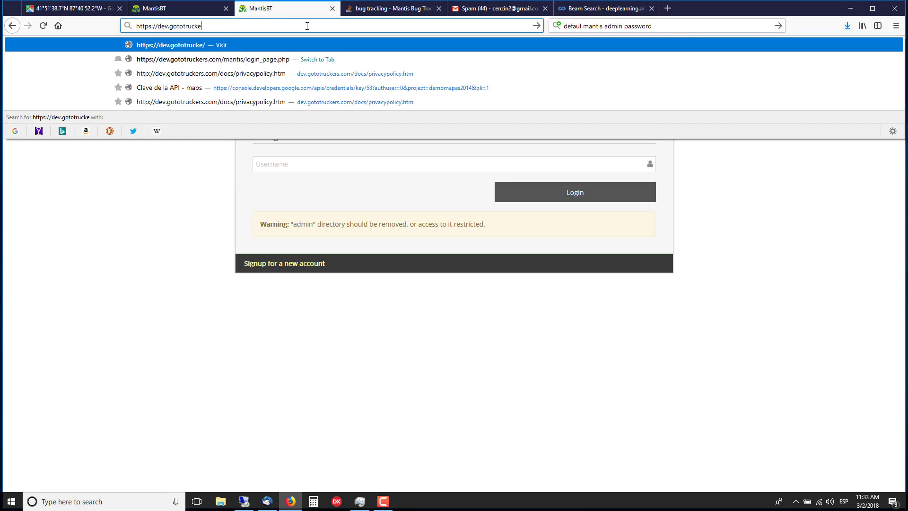
text(rs.com)
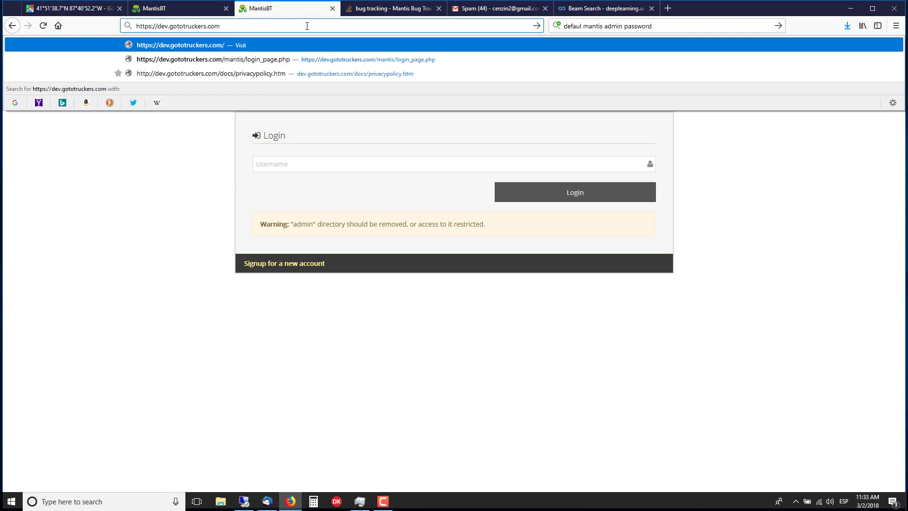
text(/mantis)
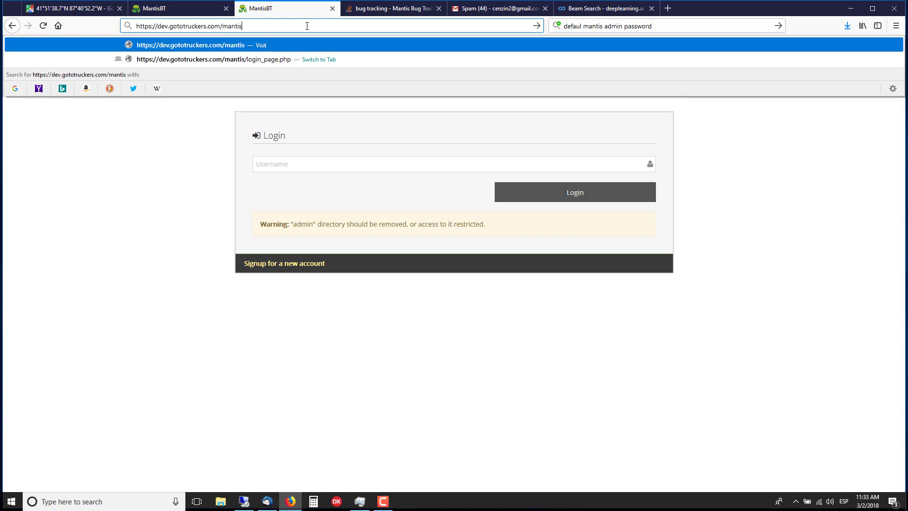
key(Return)
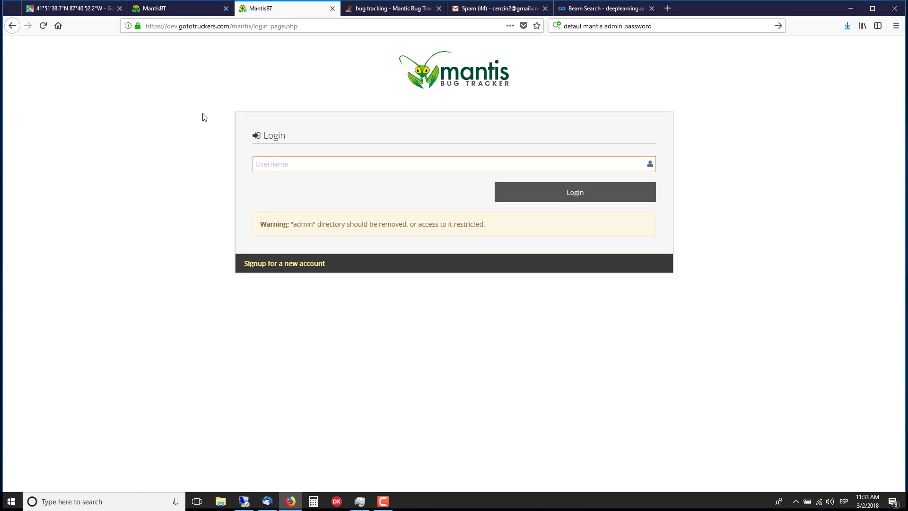
Step: Enter the account username in the login form and submit it to continue signing in
text(cenzxin)
key(BackSpace)
key(BackSpace)
key(BackSpace)
text(in)
click(557, 191)
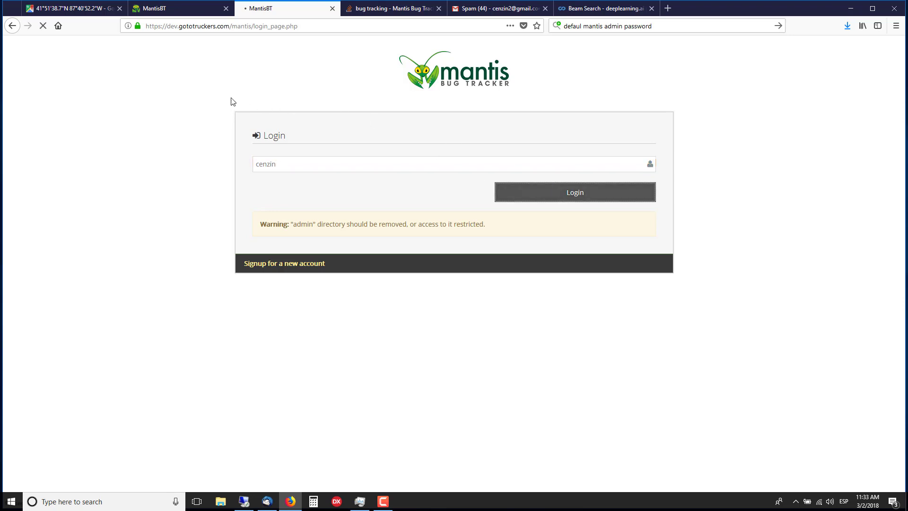
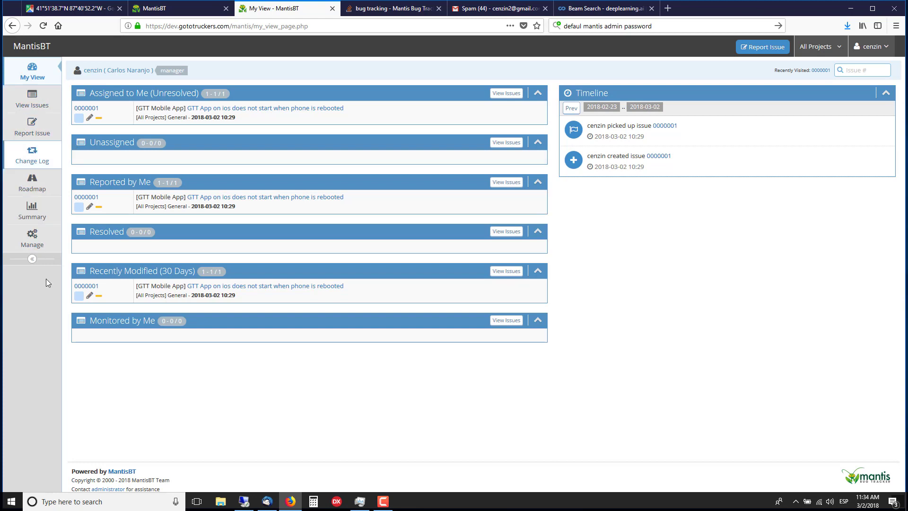
Step: Start reporting a new issue and choose web app as the project
click(33, 128)
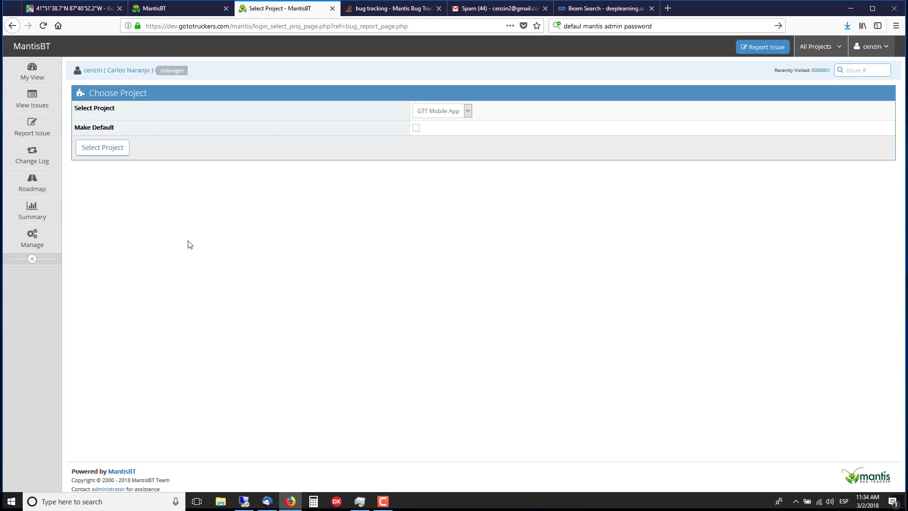
click(468, 113)
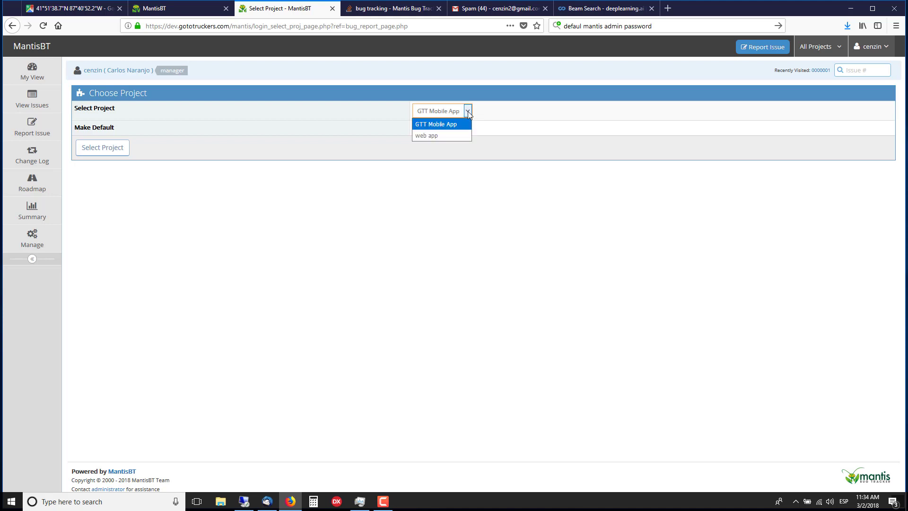
click(430, 136)
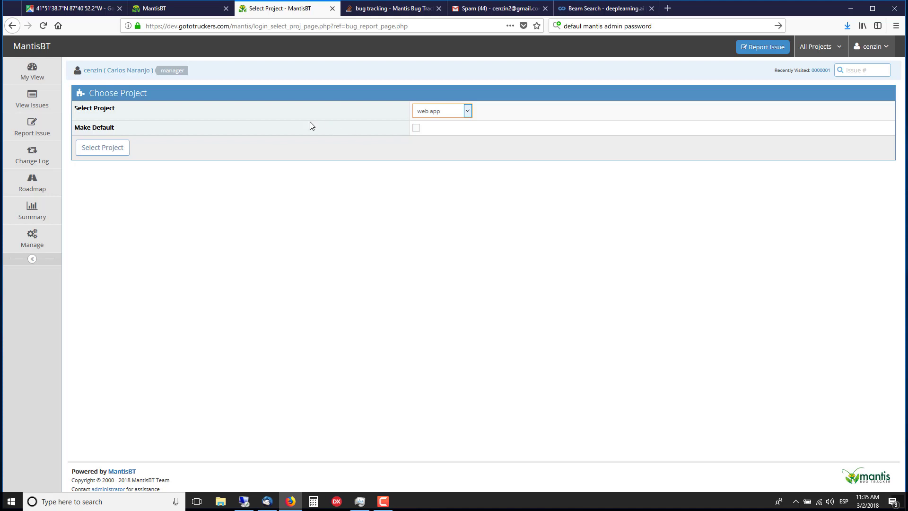
click(109, 152)
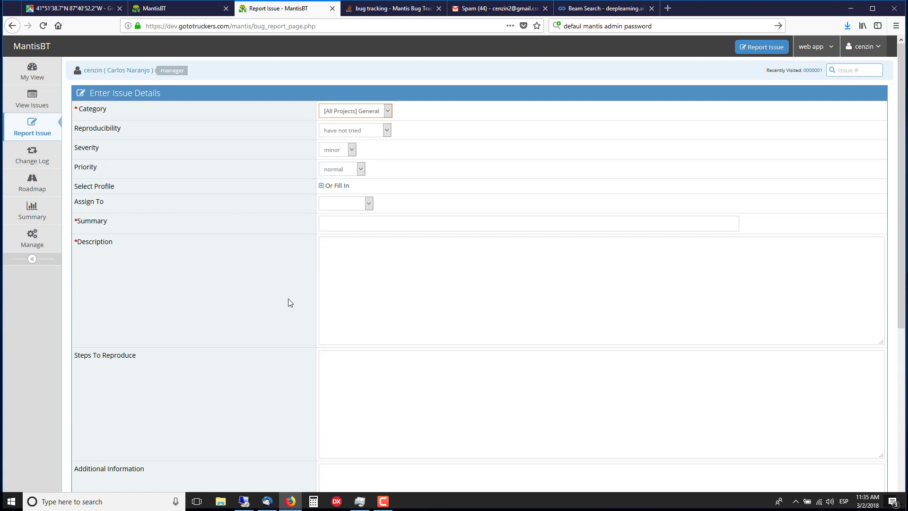
click(390, 110)
click(389, 110)
click(390, 110)
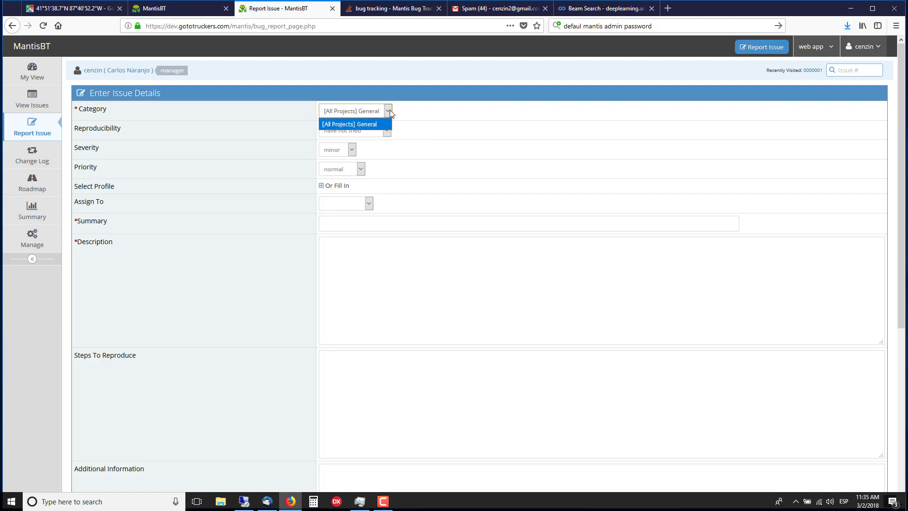
click(390, 110)
click(389, 110)
click(390, 110)
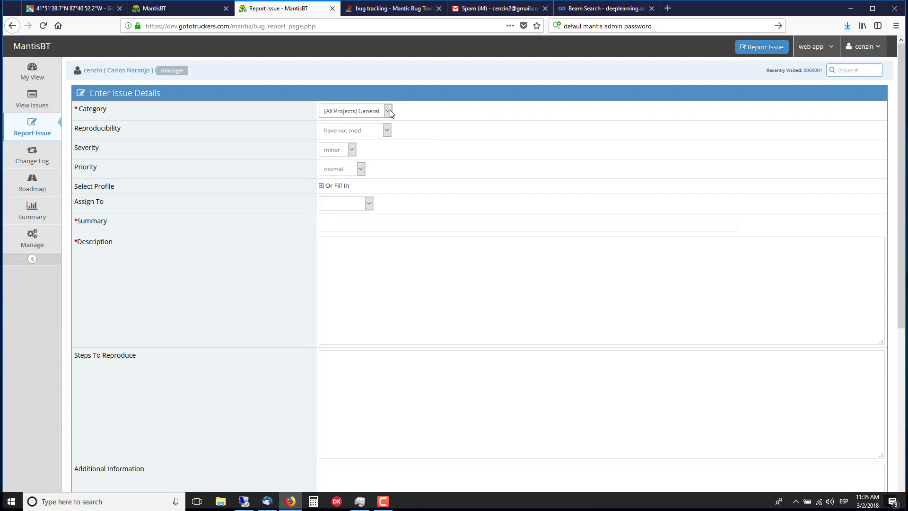
click(389, 110)
click(390, 110)
click(390, 110)
click(389, 110)
Step: Set the issue's reproducibility to always
click(386, 133)
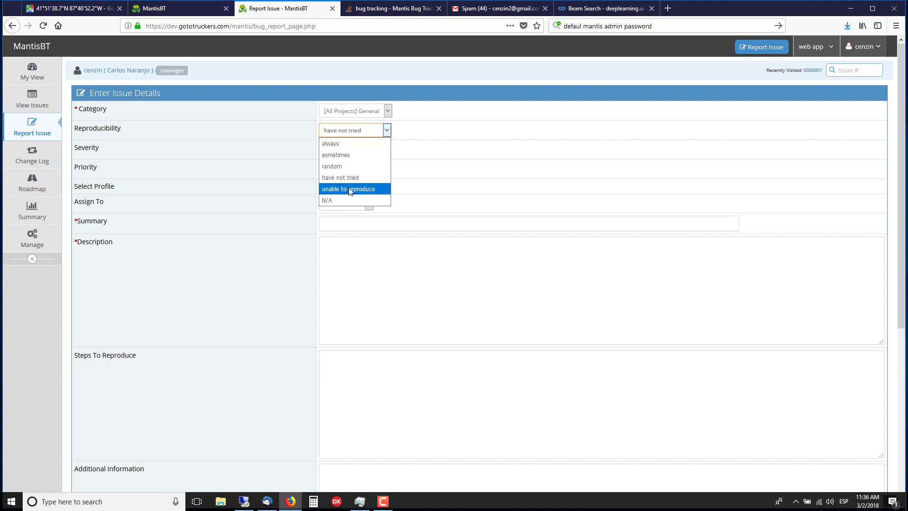
click(332, 144)
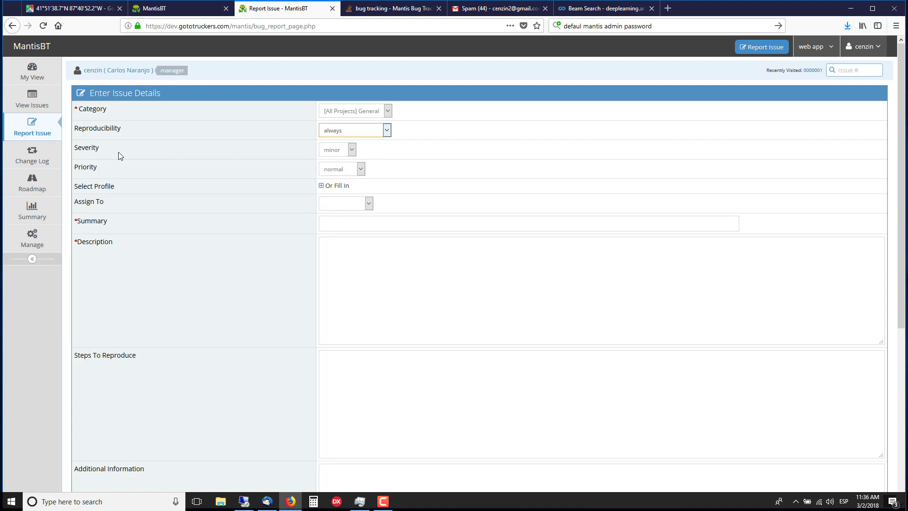
Step: Review the available severity and priority options for the issue
click(352, 149)
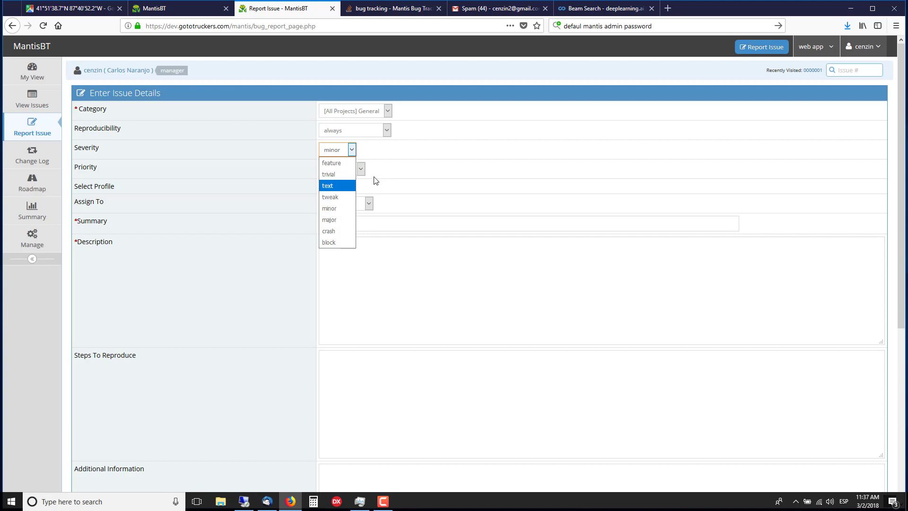
click(386, 181)
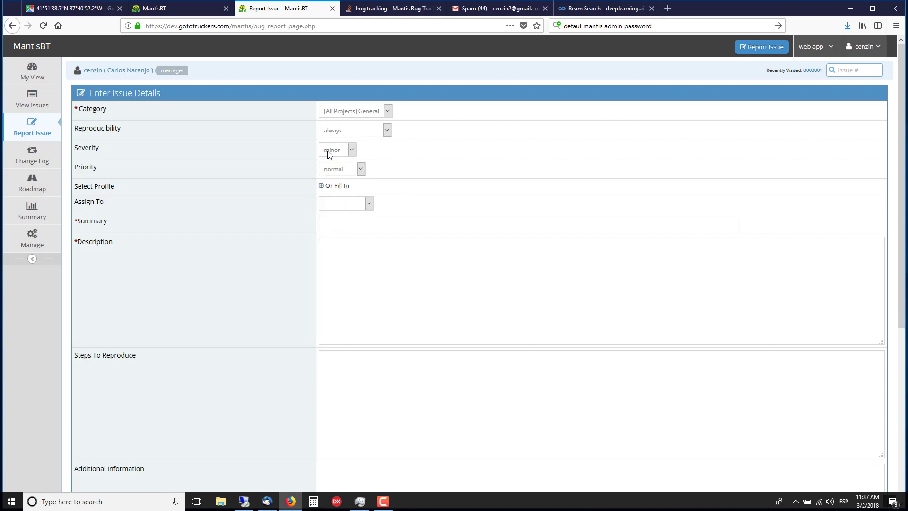
click(361, 169)
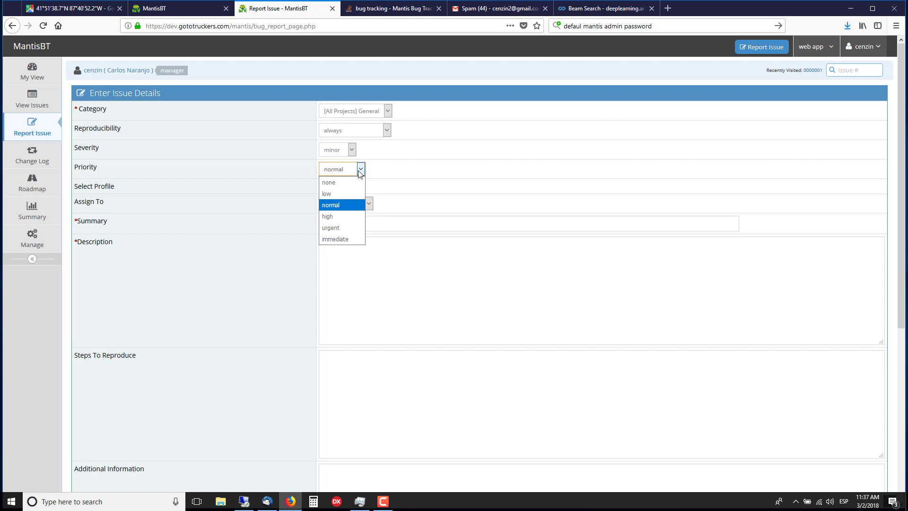
click(352, 151)
click(352, 150)
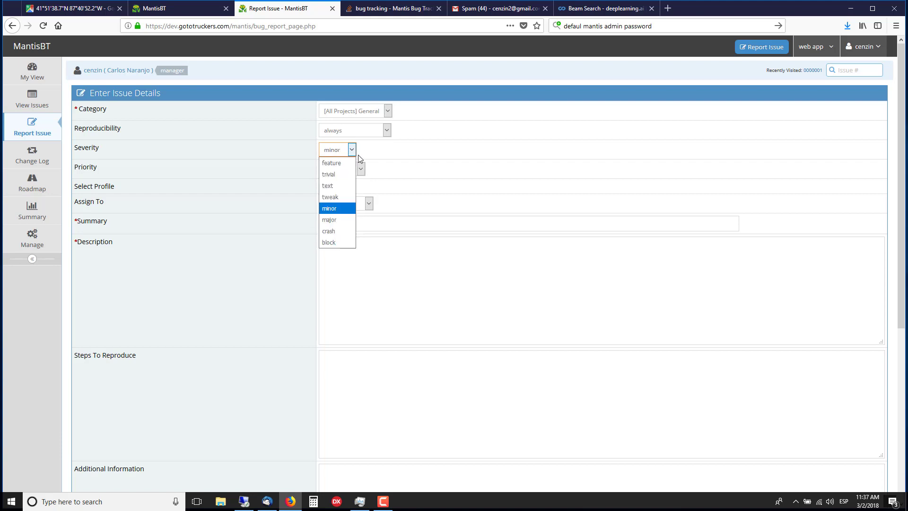
click(354, 154)
click(365, 171)
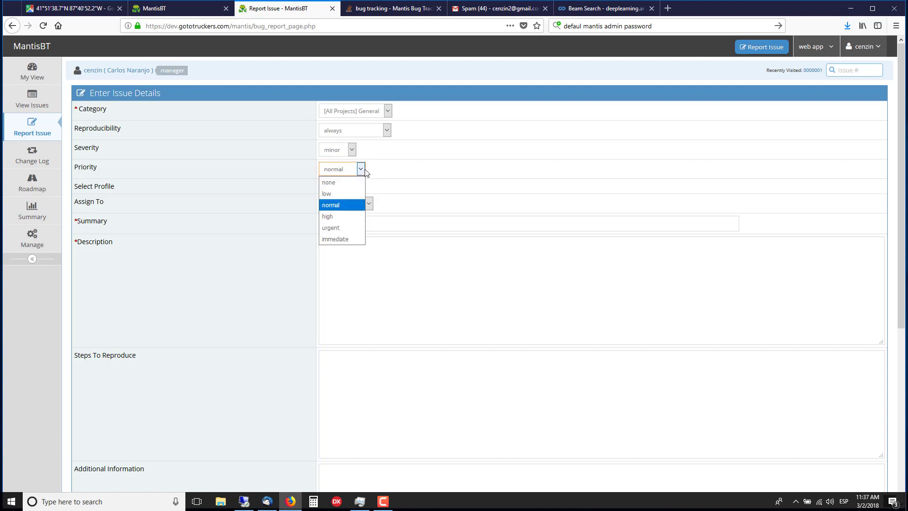
click(364, 172)
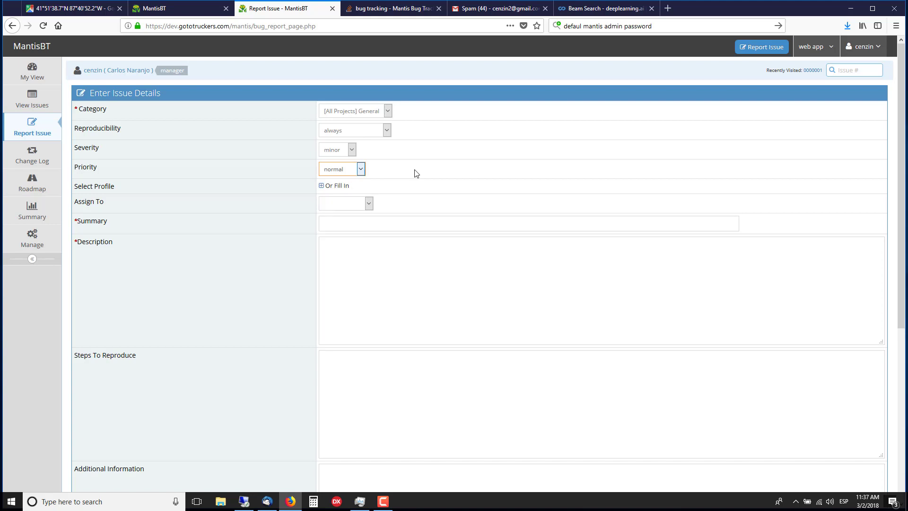
Step: Assign the issue to cenzin
click(321, 187)
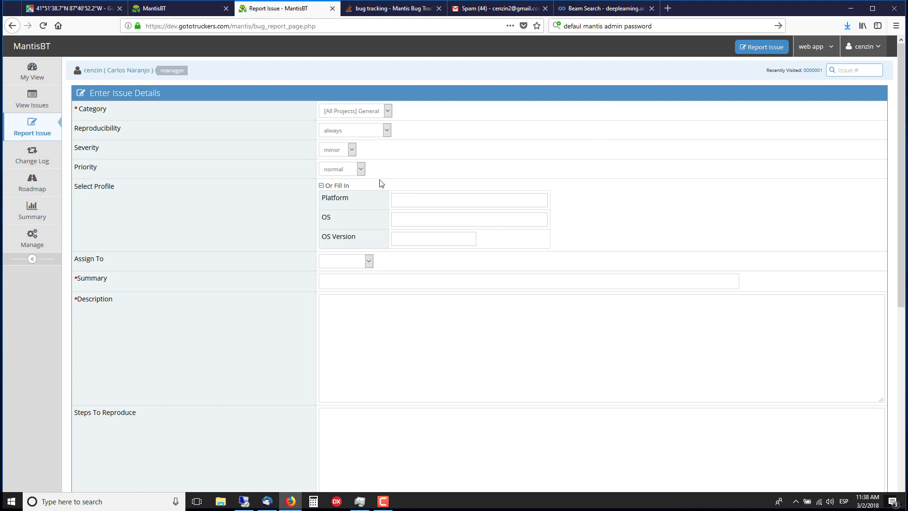
click(321, 186)
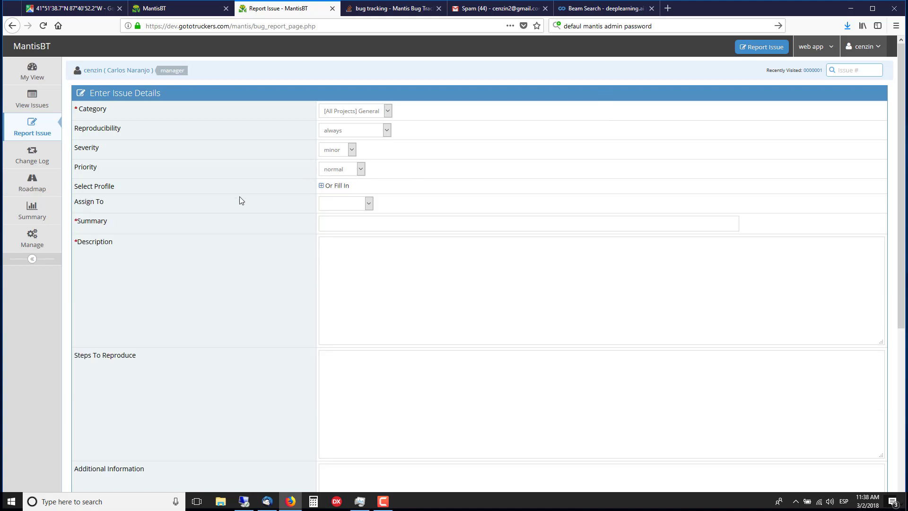
click(367, 204)
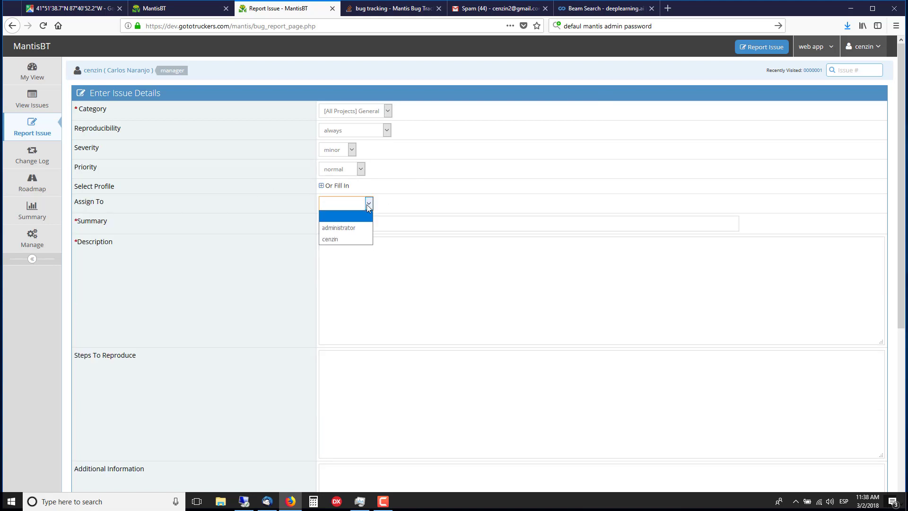
click(330, 240)
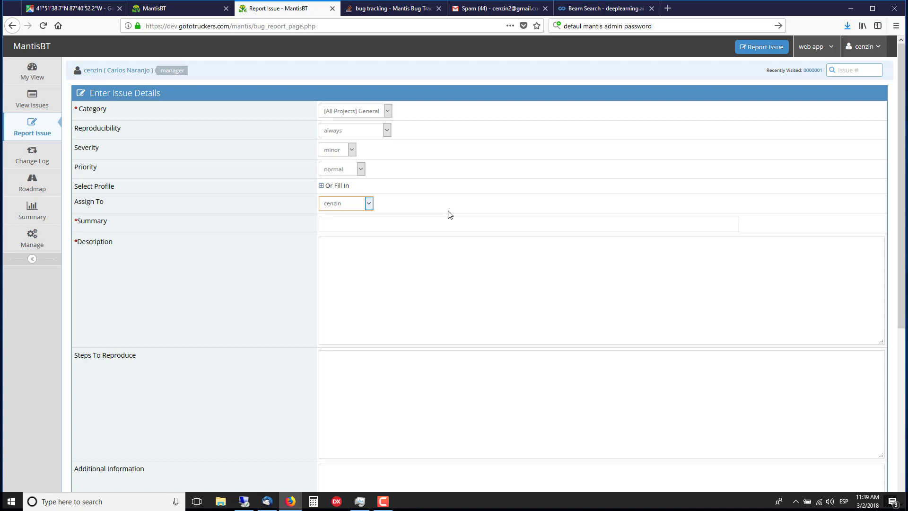
Step: Enter the summary "When the user logins it should press enter just to login"
click(372, 224)
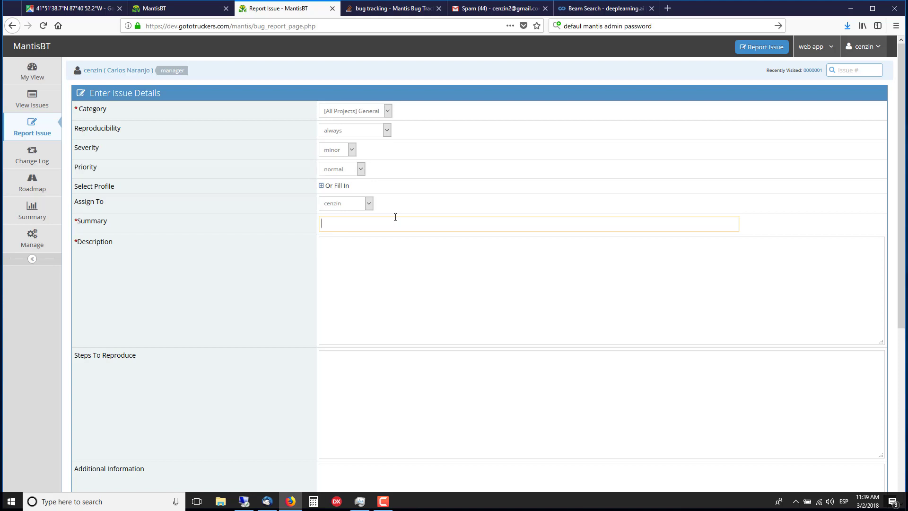
text(When the user logins it should)
text( enter)
key(BackSpace)
key(BackSpace)
key(BackSpace)
key(BackSpace)
key(BackSpace)
key(BackSpace)
text(press enter just)
text(to login)
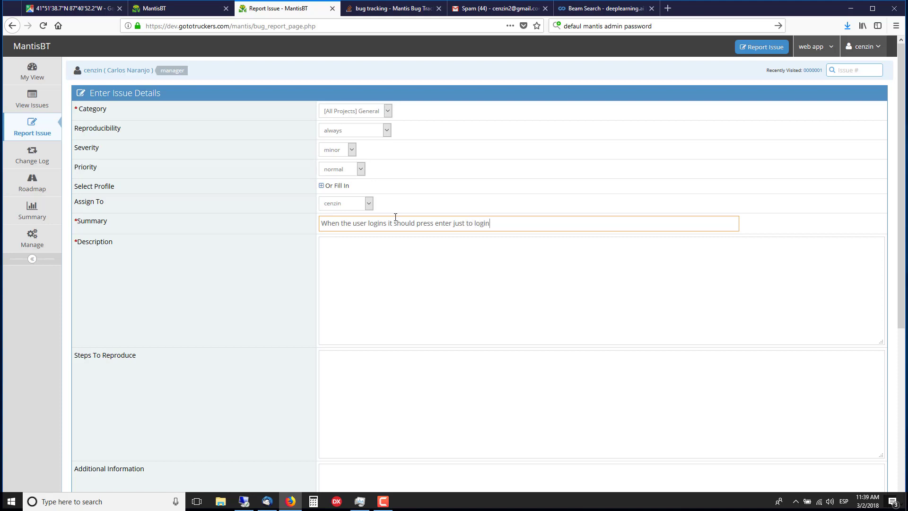
Step: Set the issue's severity to feature
click(353, 150)
click(342, 163)
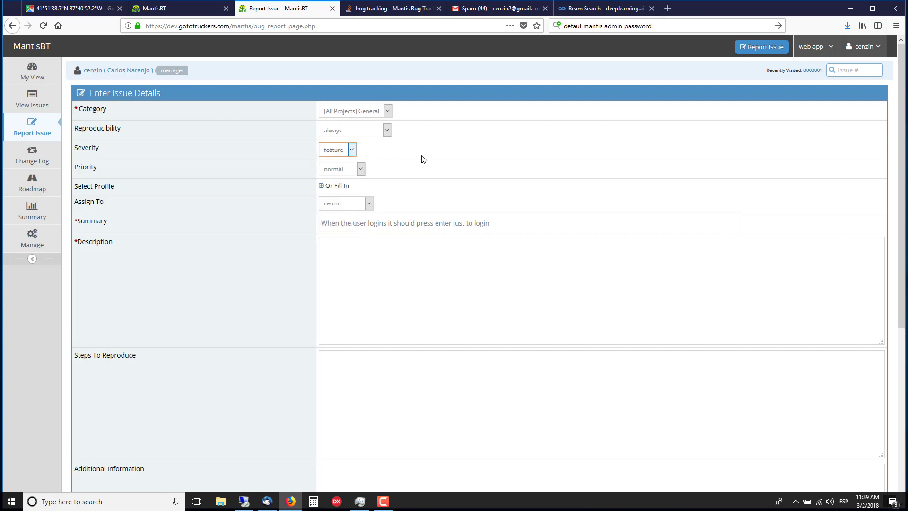
click(500, 226)
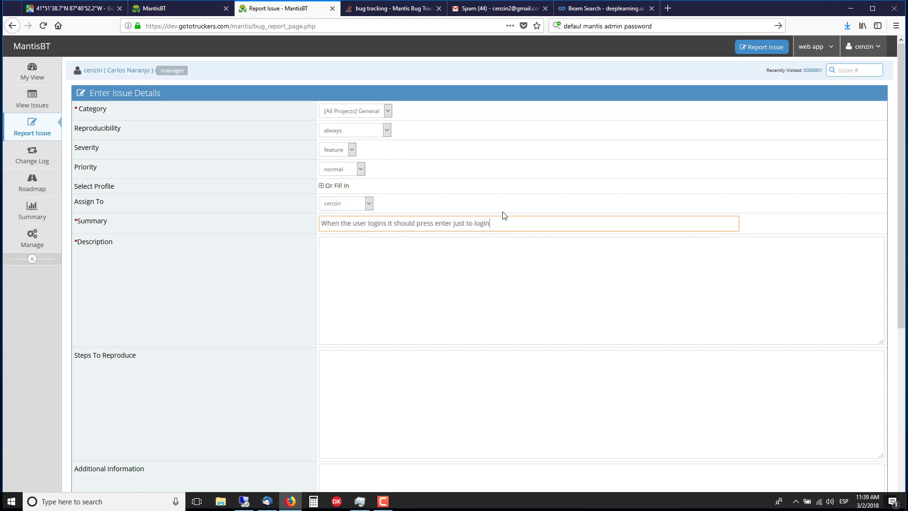
Step: Write the description "When you first enter the app you should be able to enter your credentials and them press Enter not pressing the button"
click(447, 263)
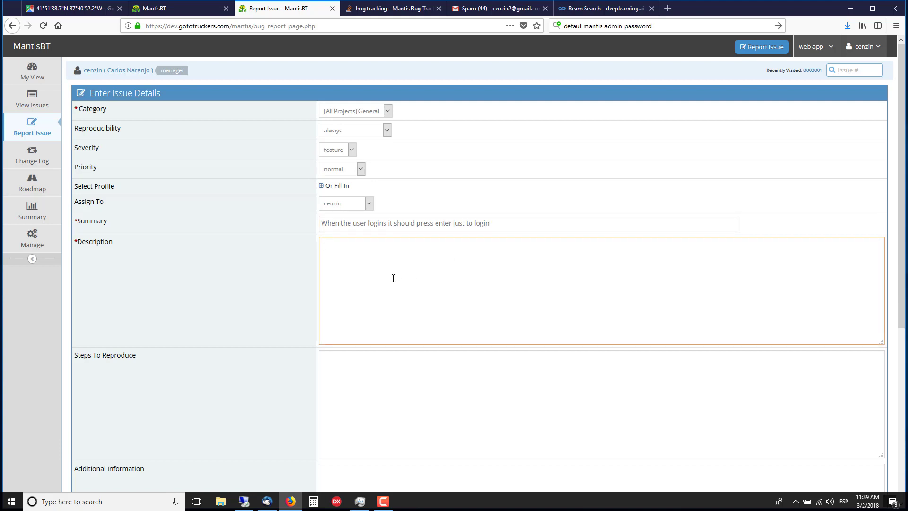
text(Weh)
key(BackSpace)
key(BackSpace)
text(hen you first enter the app you should)
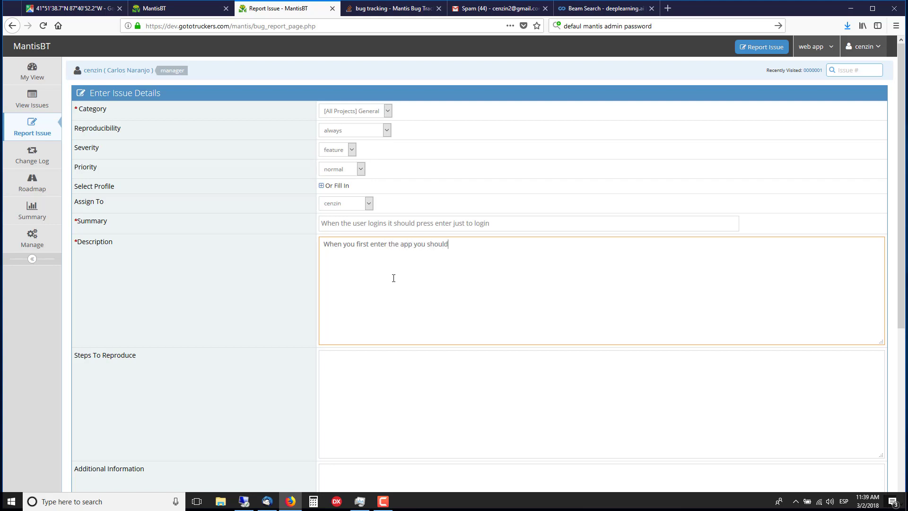
text( be able to )
text(enter t)
text(yp)
key(BackSpace)
key(BackSpace)
key(BackSpace)
text(your credentials and )
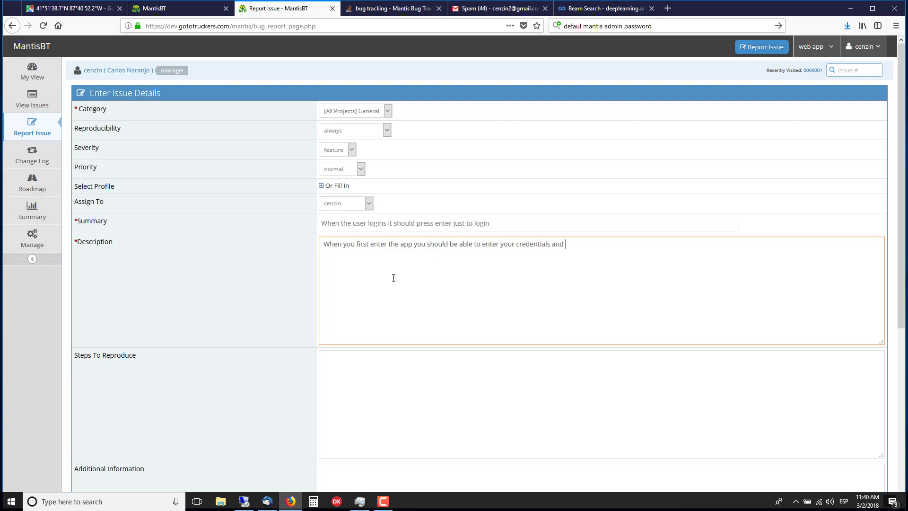
text(them press Enter not pressing the button)
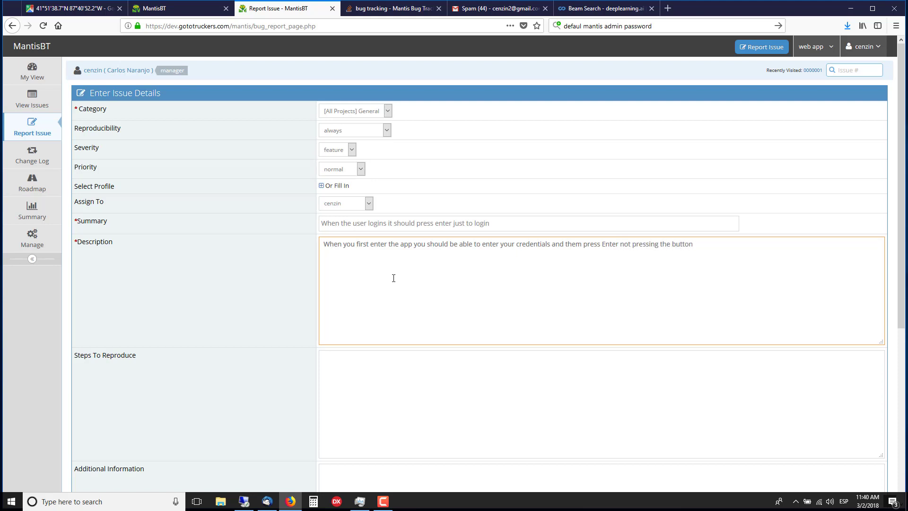
Step: Enter three numbered steps to reproduce: enter the web app, enter credentials, press enter key or login button to login
click(396, 380)
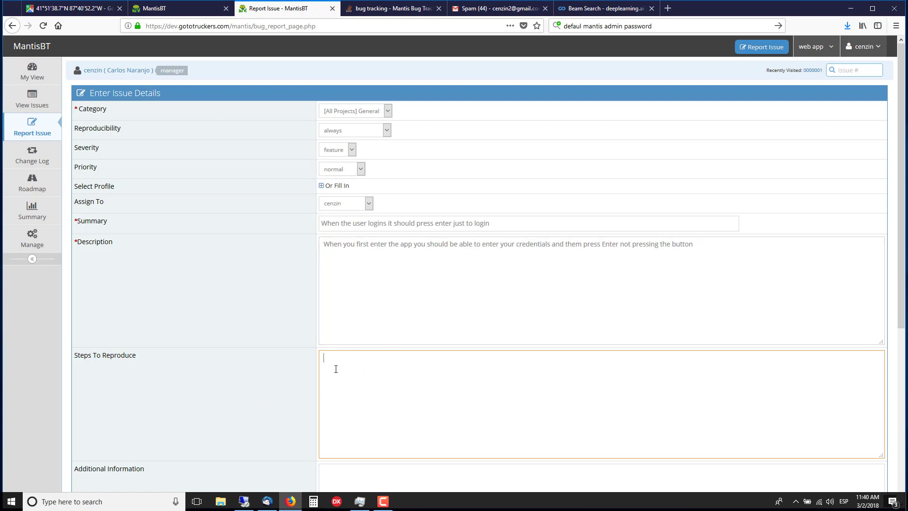
text(enter the)
key(BackSpace)
key(BackSpace)
key(BackSpace)
key(BackSpace)
key(BackSpace)
key(BackSpace)
key(BackSpace)
key(BackSpace)
key(BackSpace)
key(BackSpace)
key(BackSpace)
text(1. )
text(Enter the w)
text(eb app)
text(2. )
text(enter)
text( credentials)
text(3.)
text( User should)
text( pres ent)
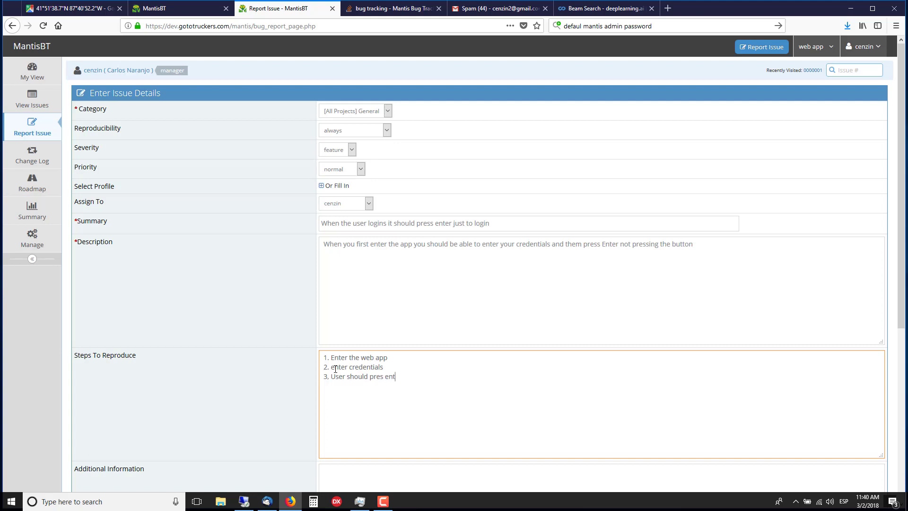
text(er key to login and or press login button)
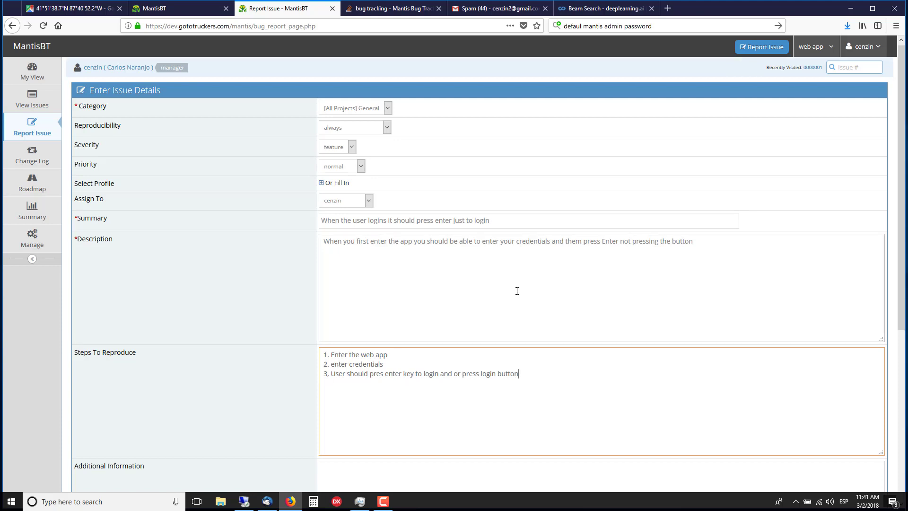
scroll(516, 289, down, 5)
click(357, 383)
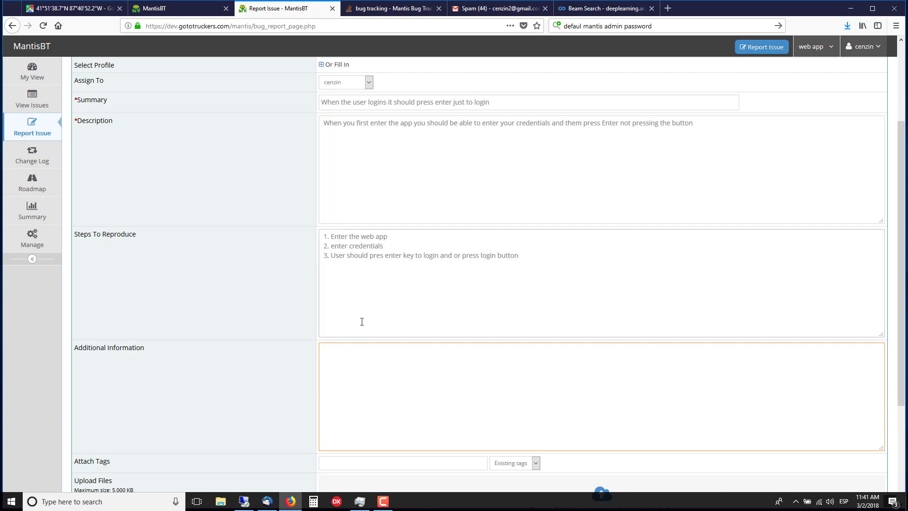
scroll(361, 321, down, 3)
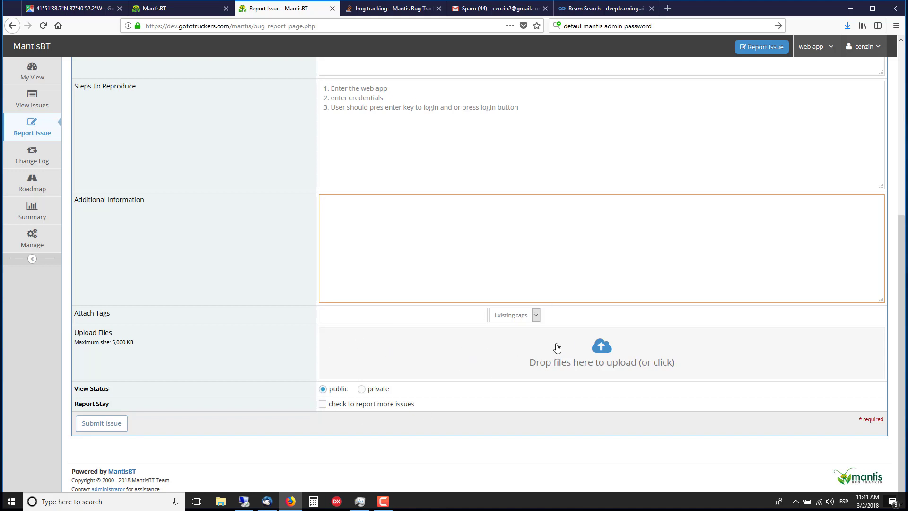
click(601, 349)
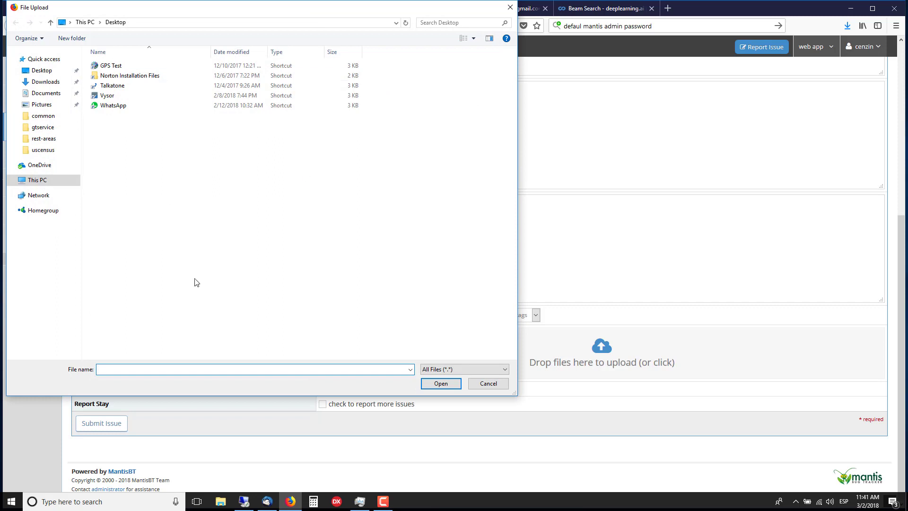
click(487, 383)
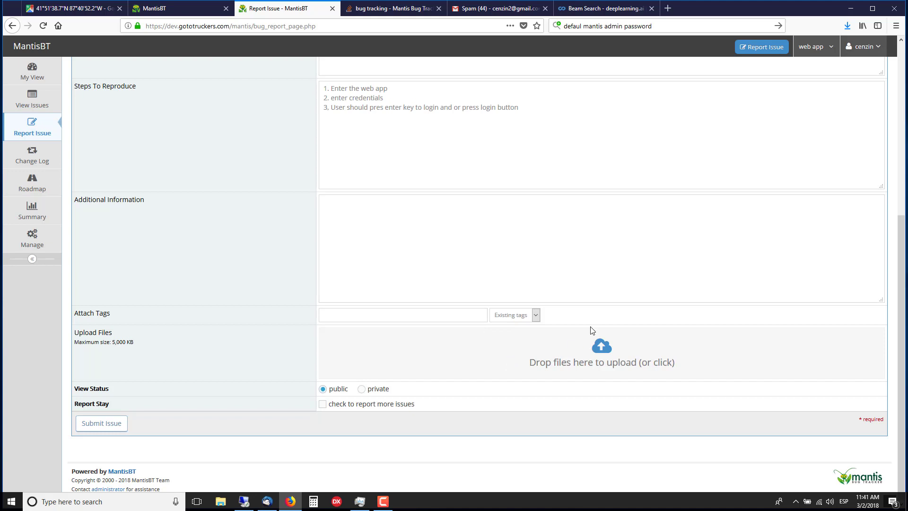
scroll(486, 355, up, 1)
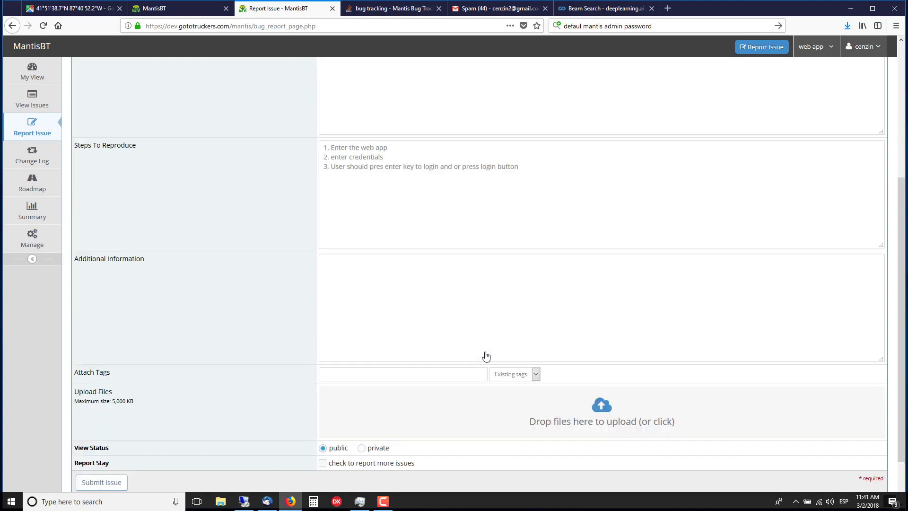
scroll(486, 355, up, 4)
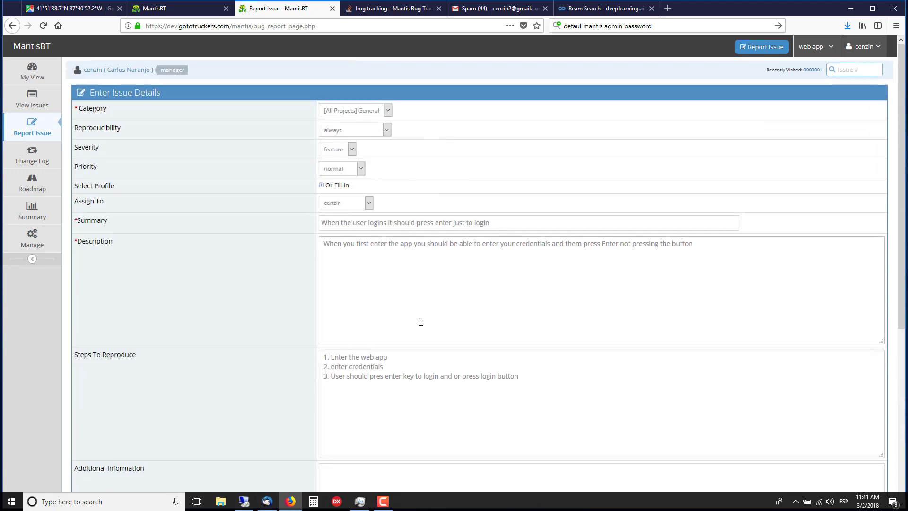
Step: Review the filled-in report form and submit the issue
scroll(421, 322, down, 4)
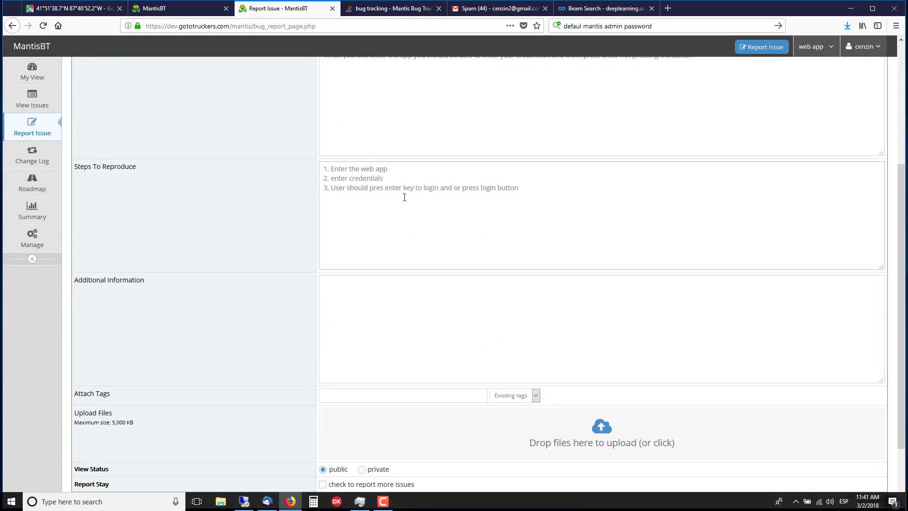
scroll(444, 225, up, 1)
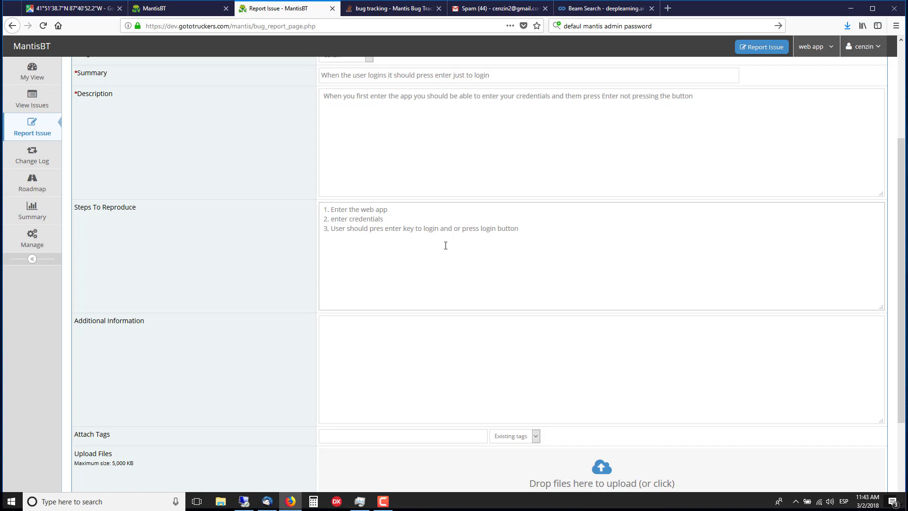
scroll(535, 248, down, 3)
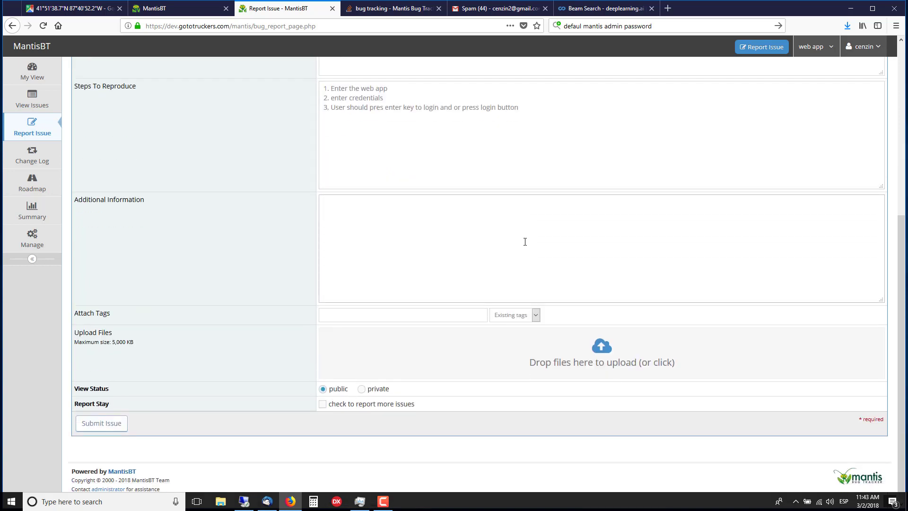
click(99, 427)
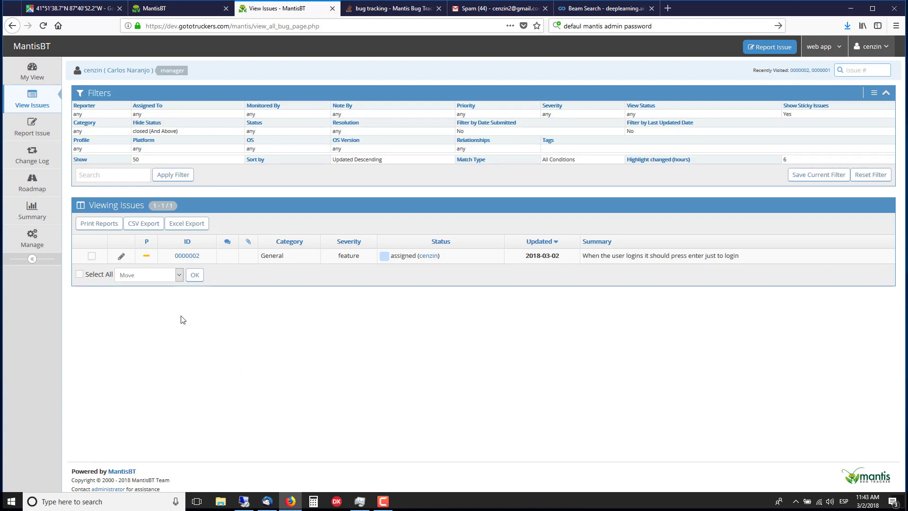
Step: Open the newly reported issue from the issue list and My View to review its details
click(33, 100)
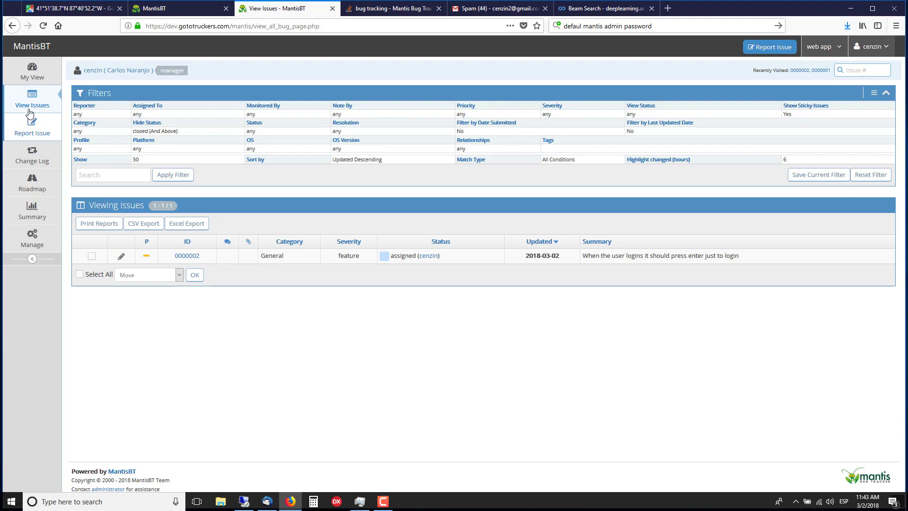
click(36, 73)
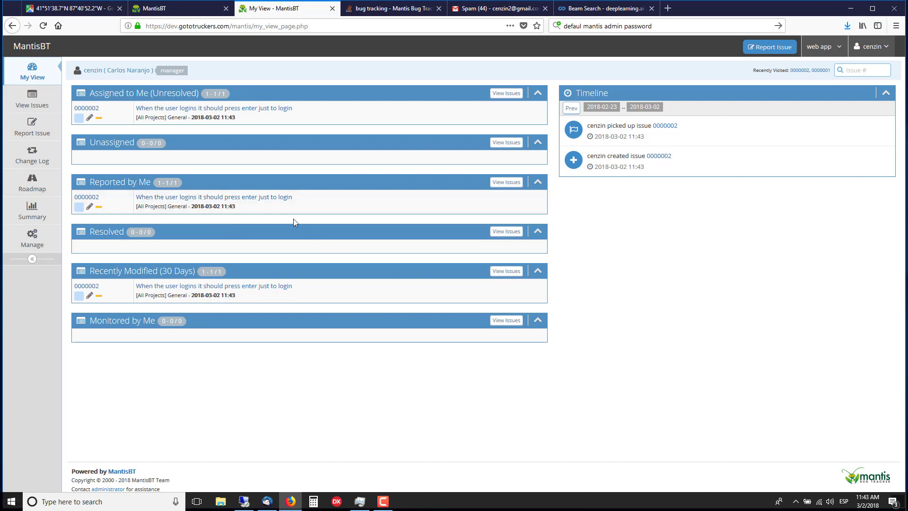
click(213, 200)
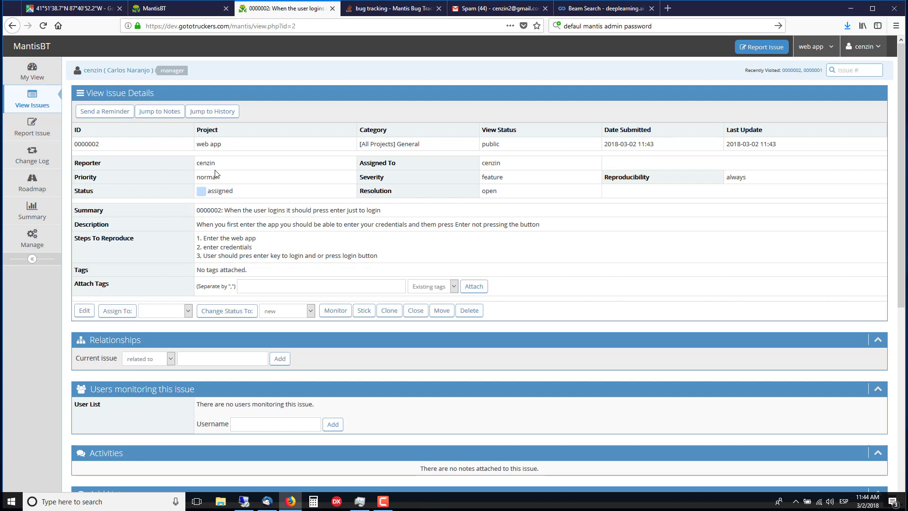
scroll(511, 236, down, 4)
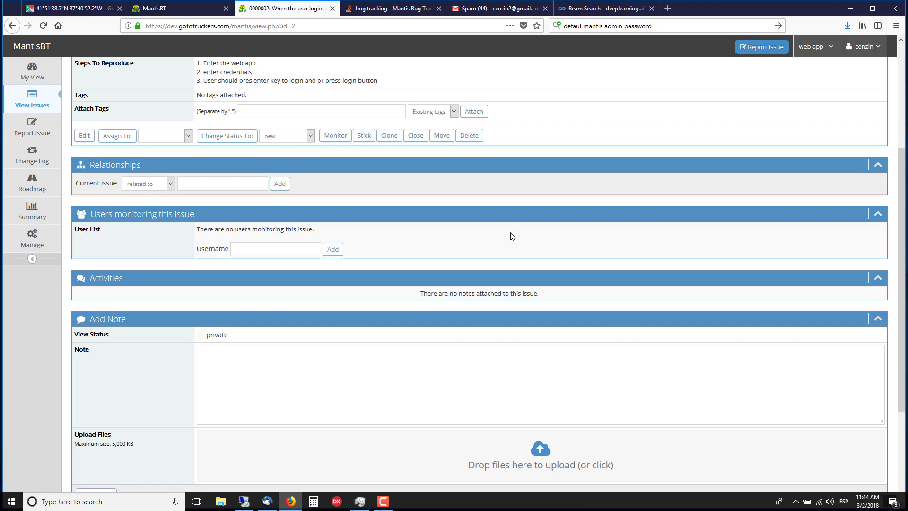
scroll(511, 235, up, 4)
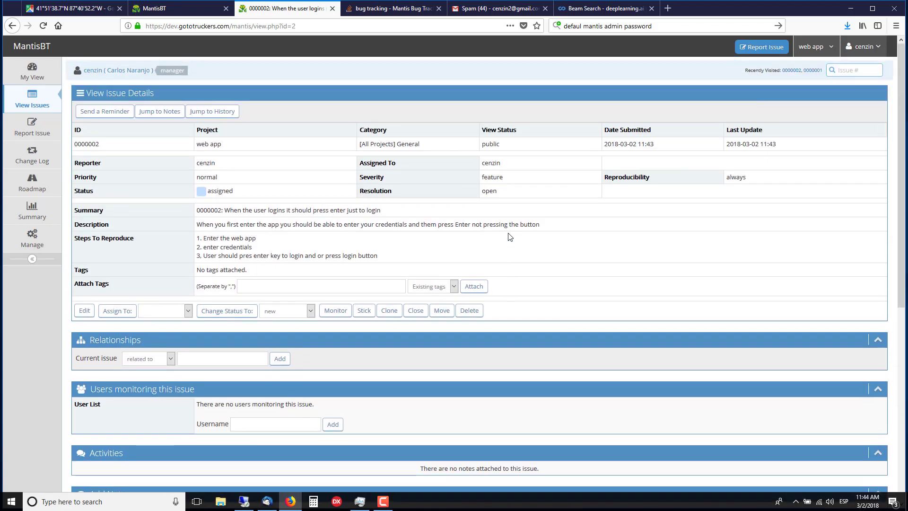